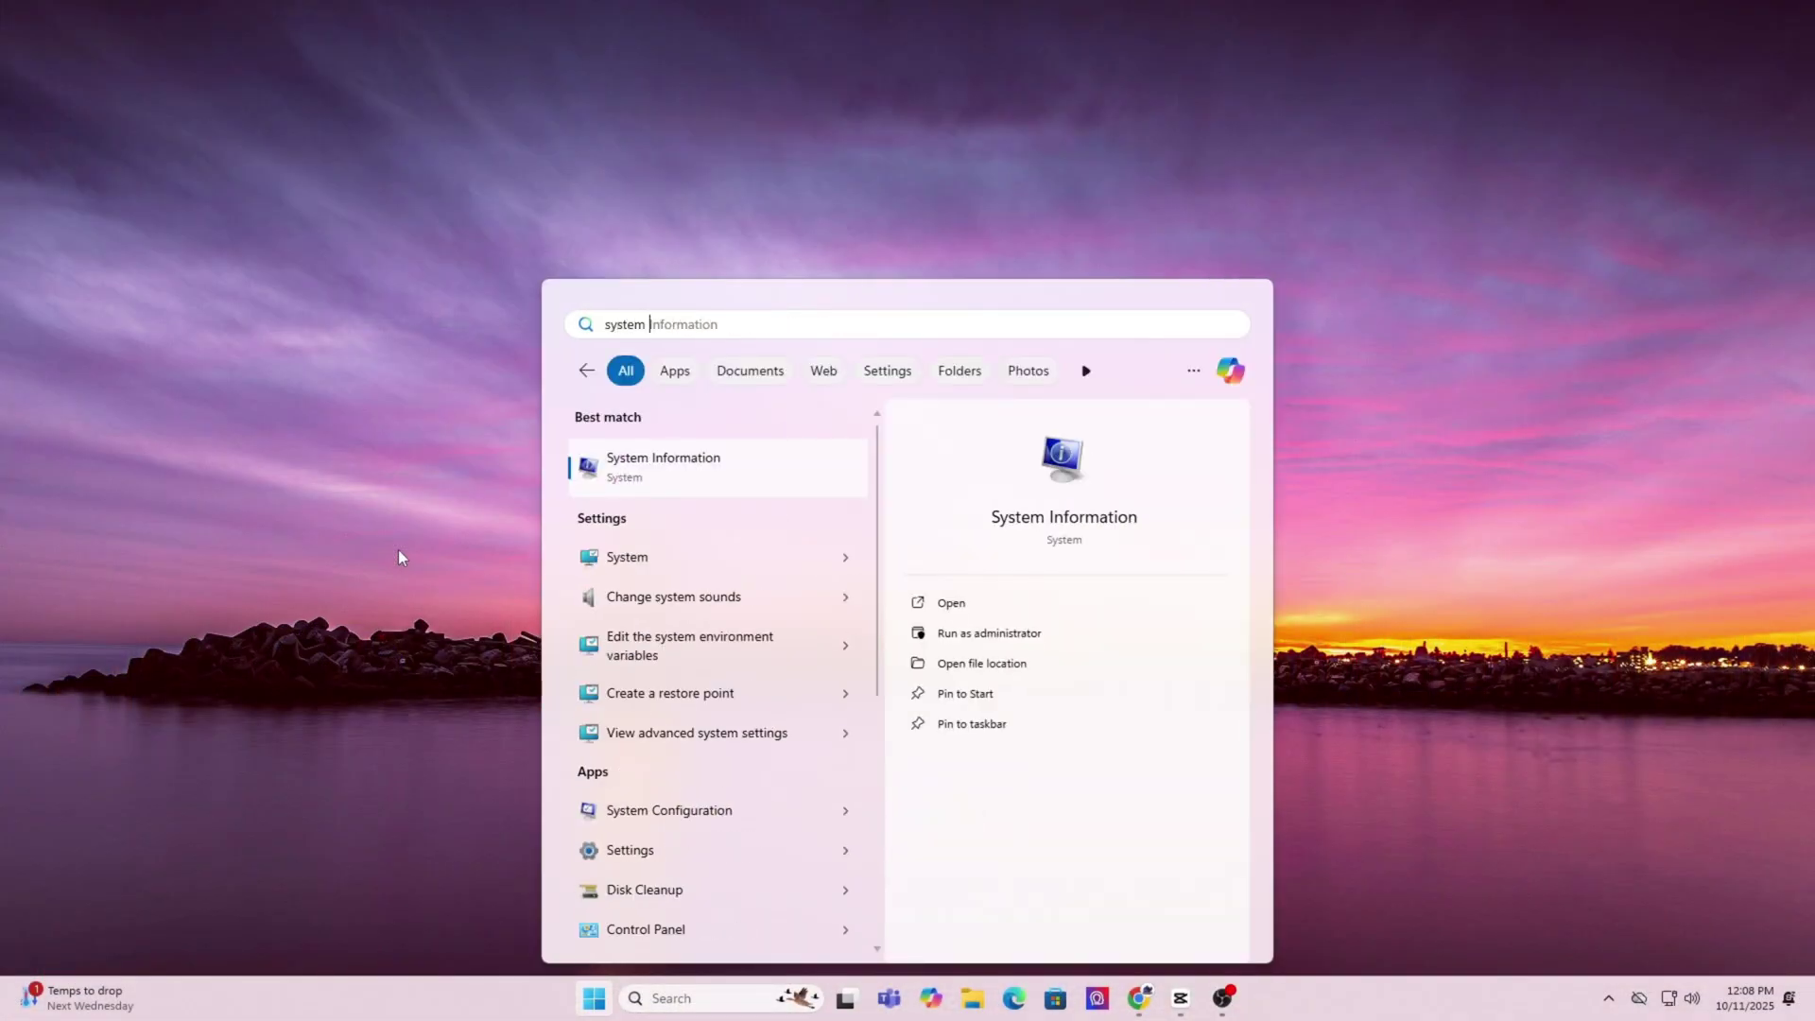
{"action": "type", "text": "information"}
- Launch System Information to find the motherboard model, PRO Z790-VC WIFI
{"action": "key", "text": "Return"}
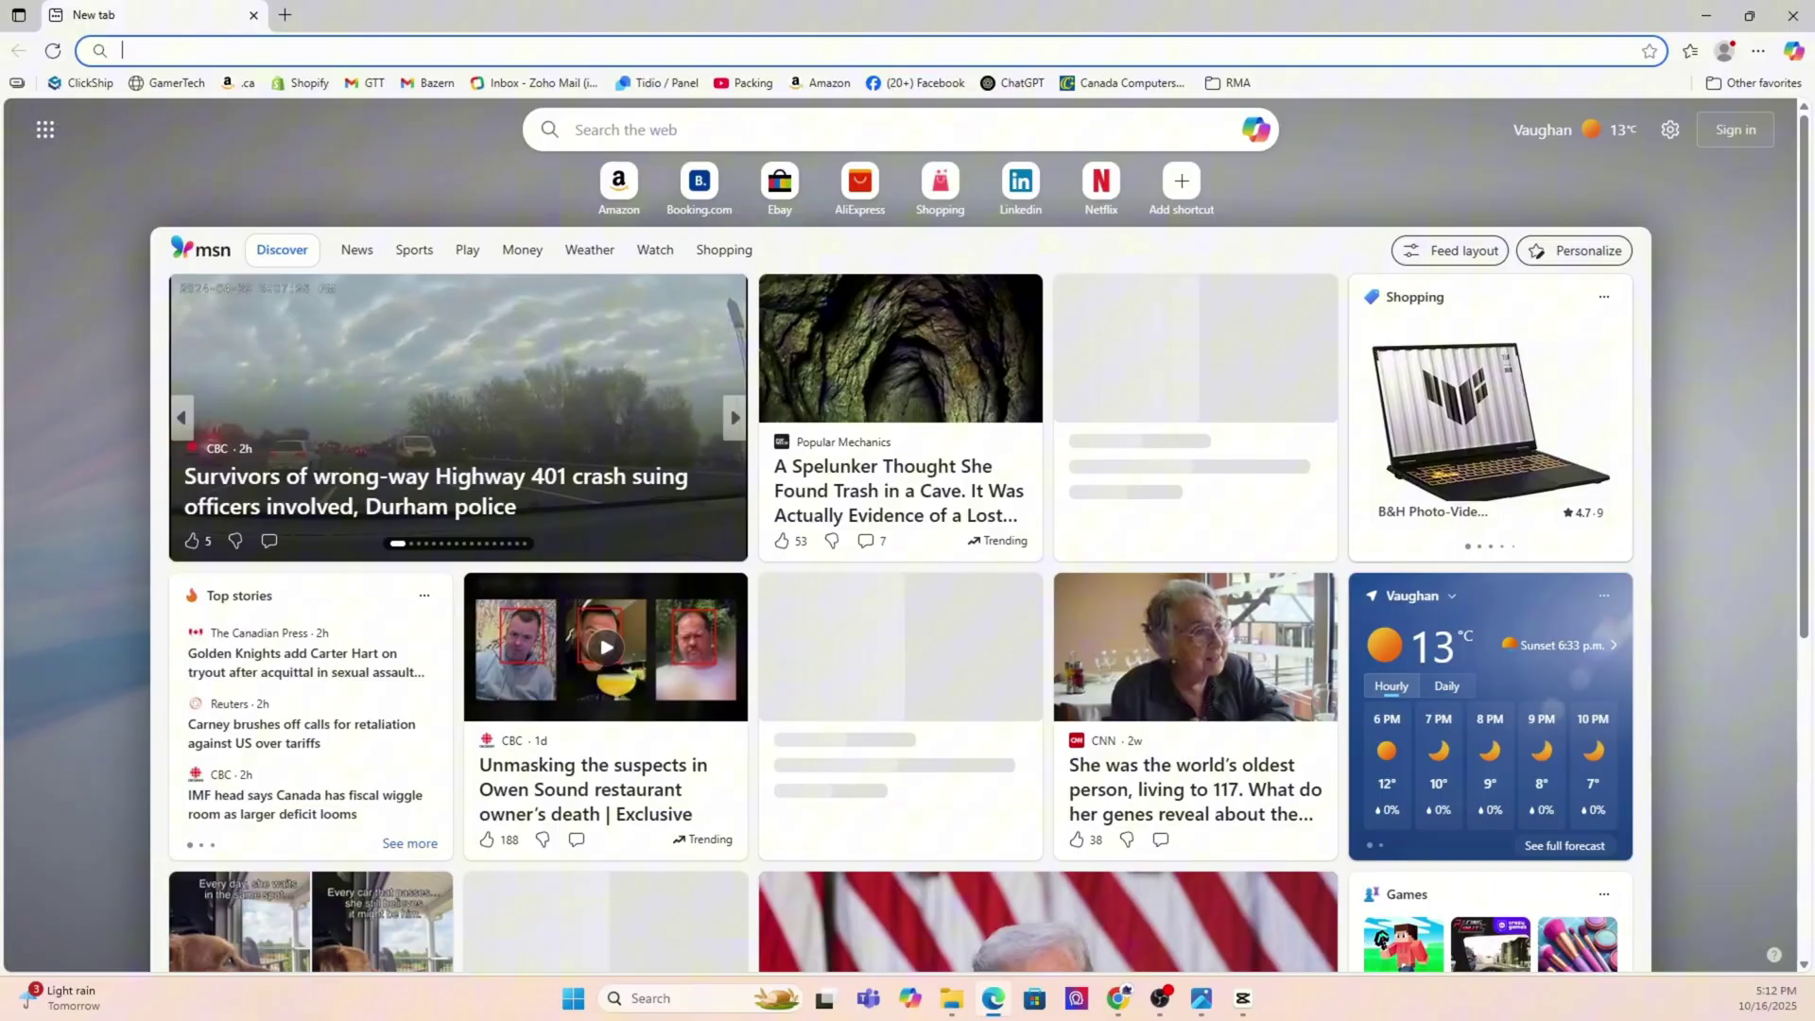
- Find the board's ASUS page and open Support > Driver & Tools > BIOS & FIRMWARE
{"action": "key", "text": "Return"}
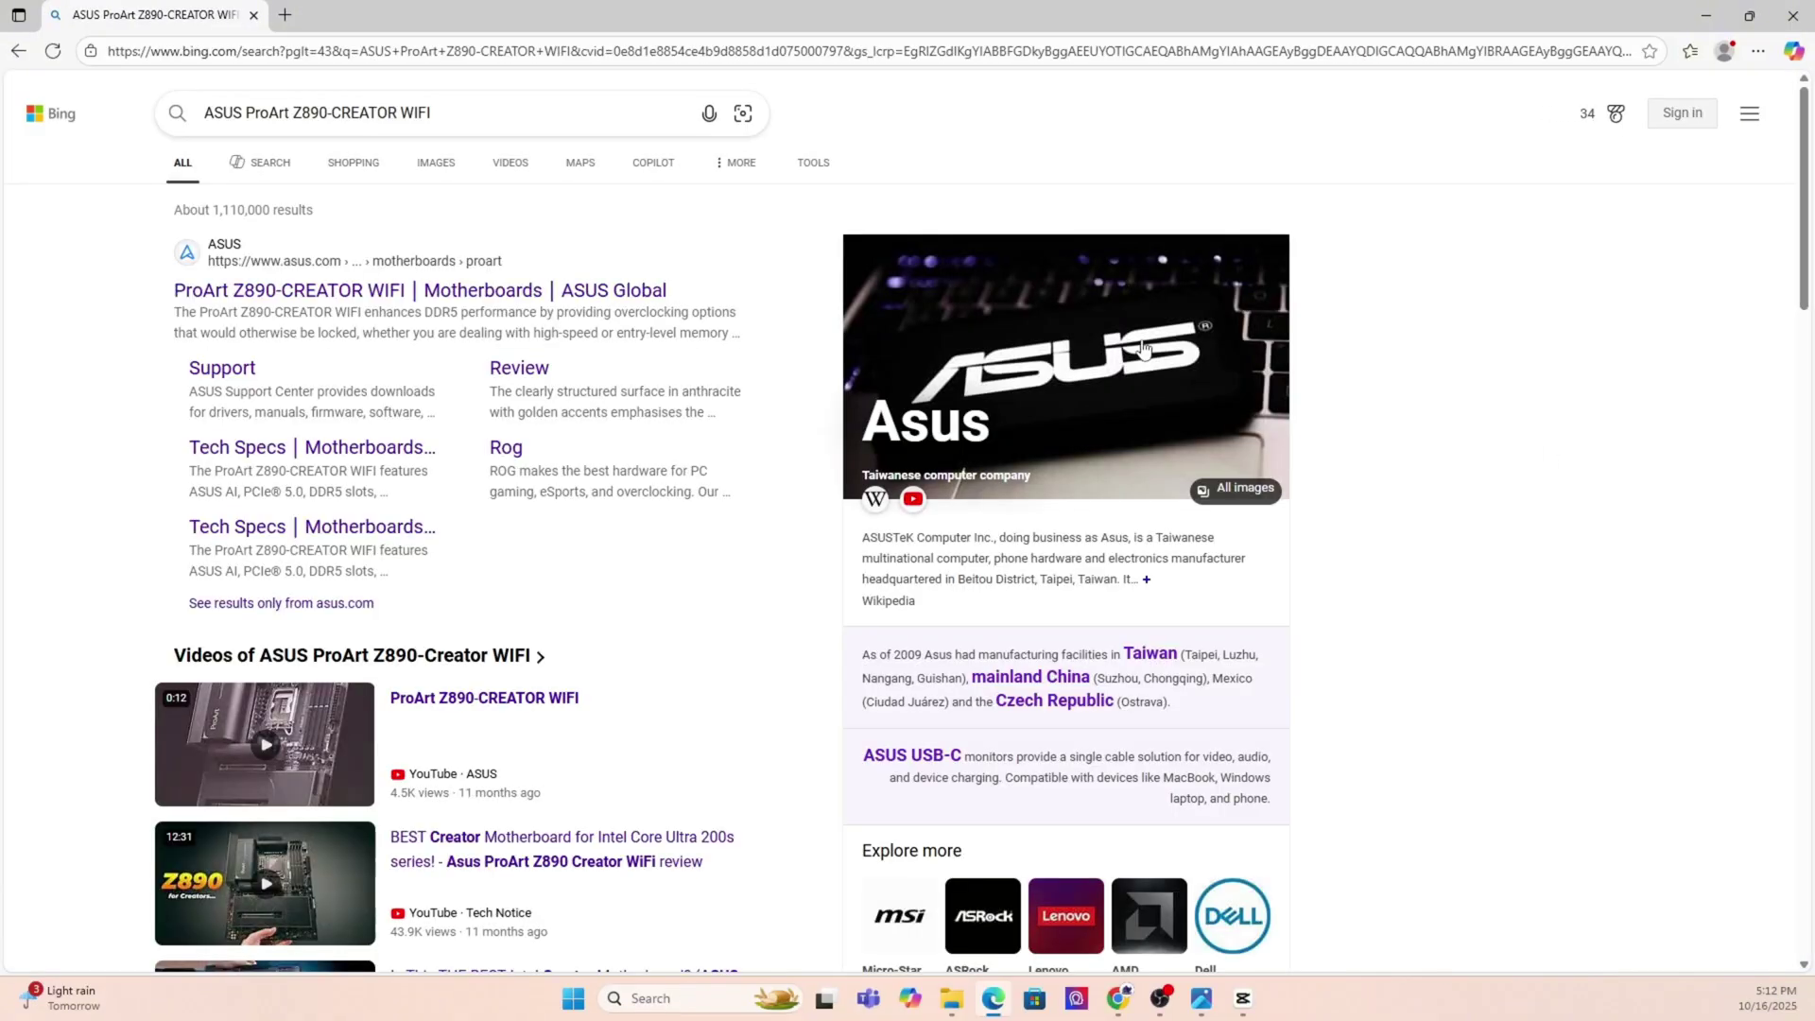
{"action": "left_click", "coordinate": [615, 293]}
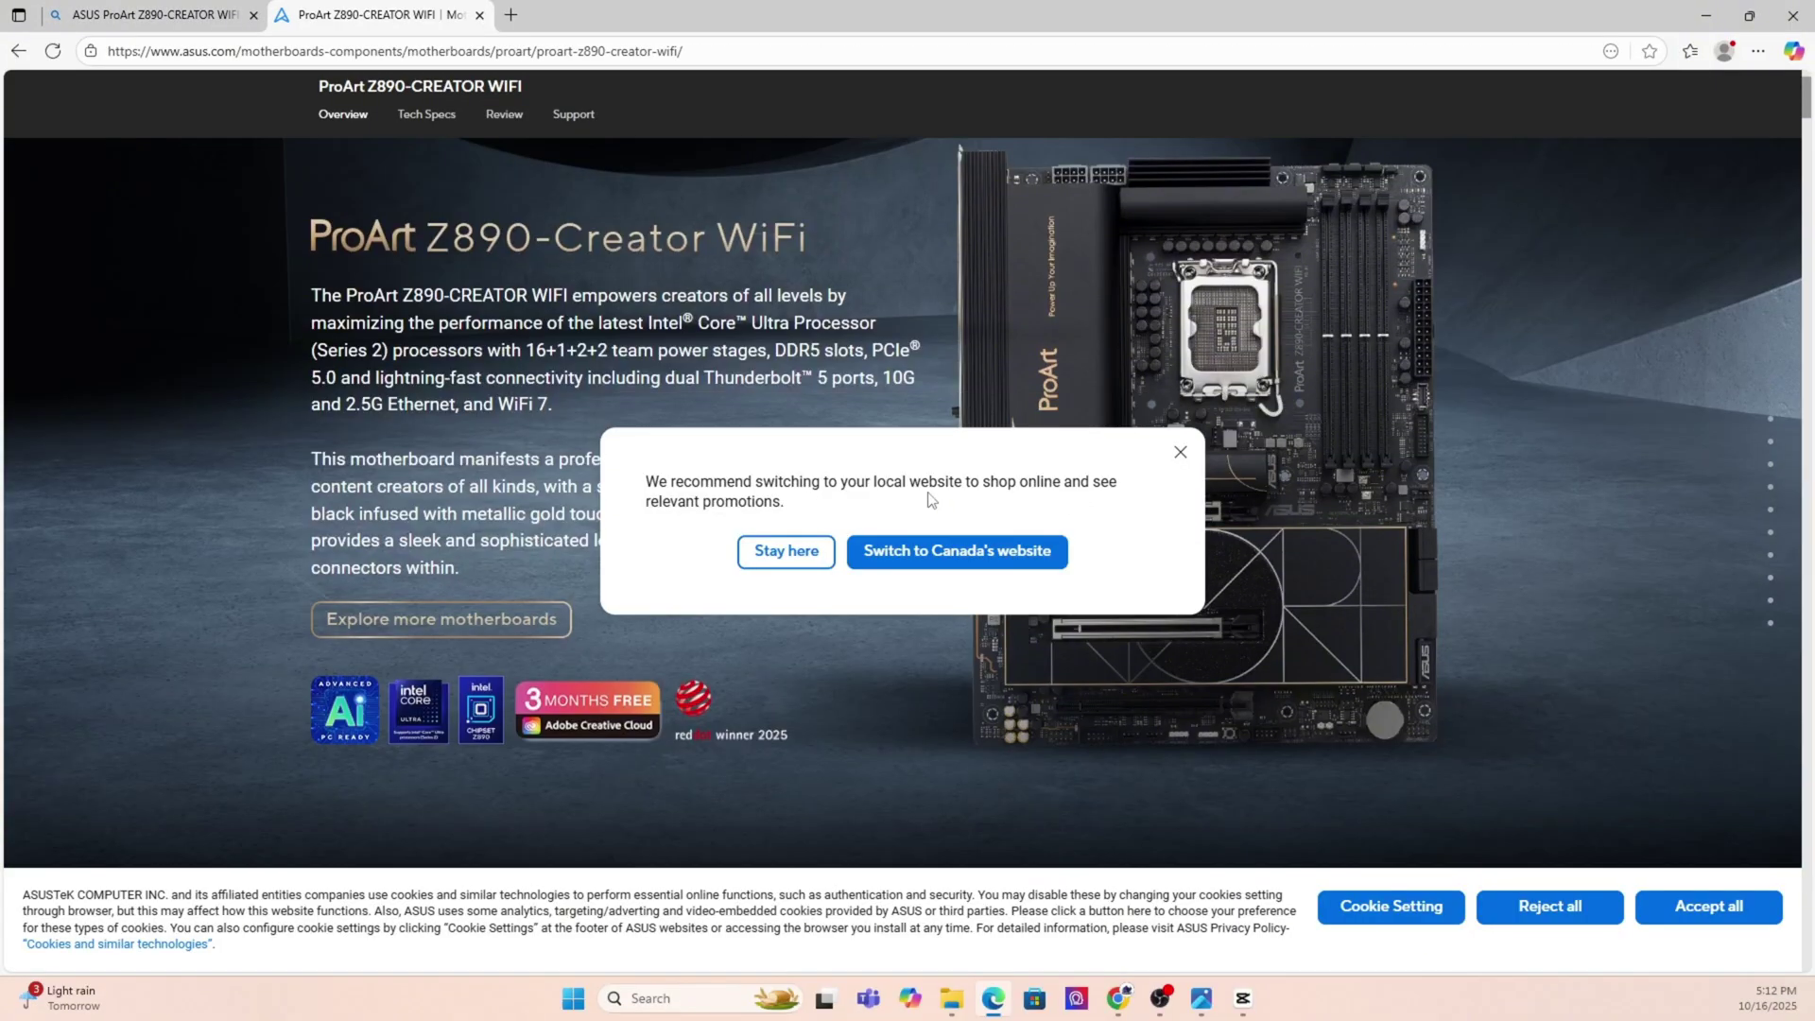
{"action": "left_click", "coordinate": [780, 550]}
{"action": "scroll", "coordinate": [809, 551], "scroll_direction": "up", "scroll_amount": 3}
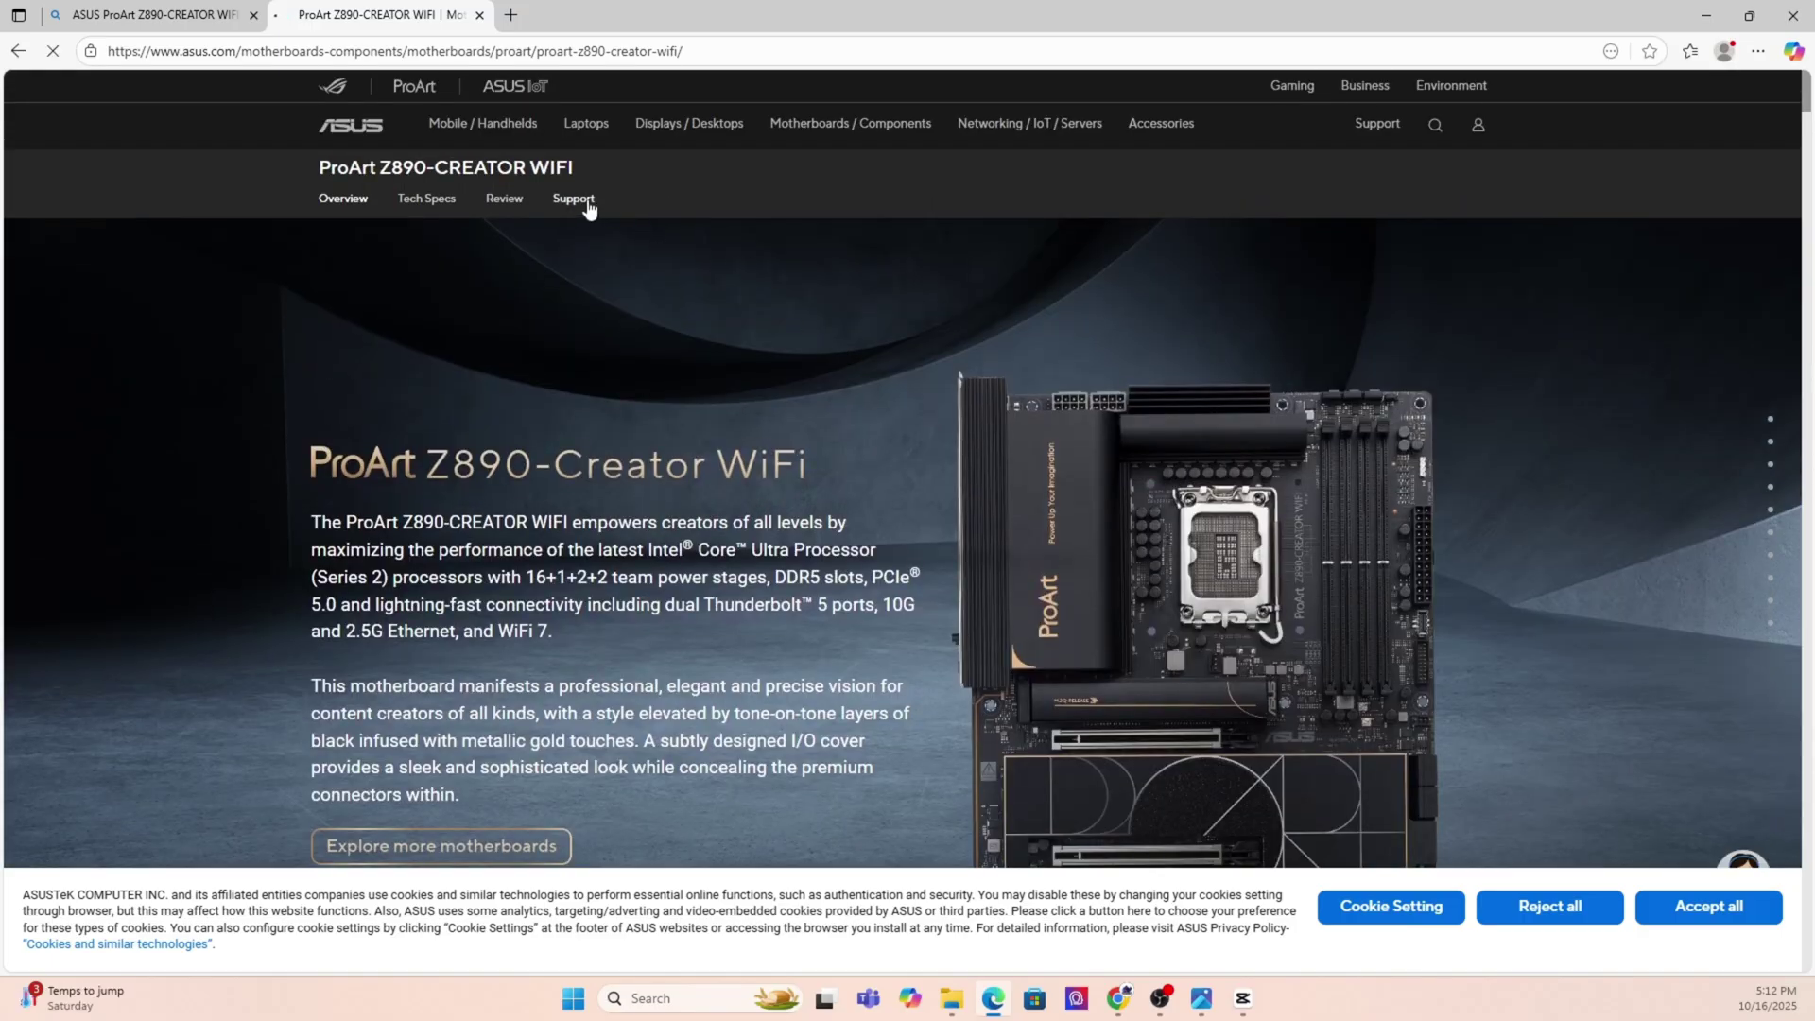
{"action": "left_click", "coordinate": [574, 198]}
{"action": "scroll", "coordinate": [599, 443], "scroll_direction": "down", "scroll_amount": 2}
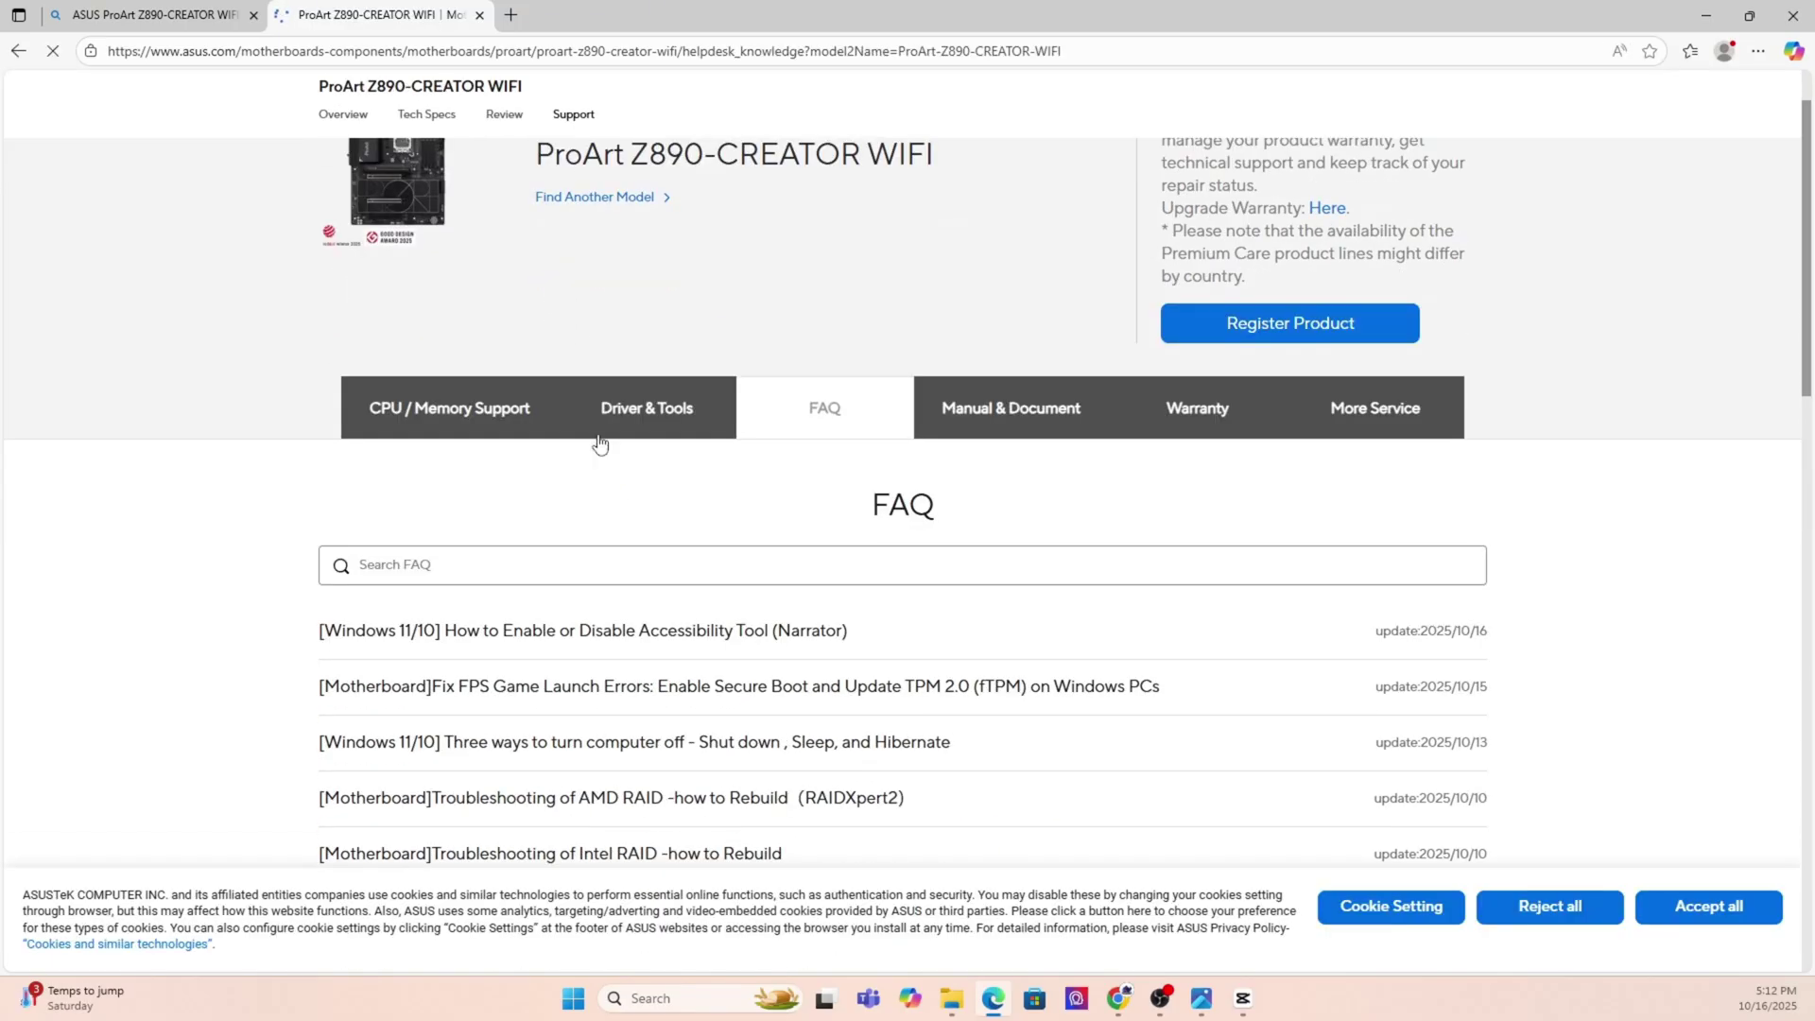
{"action": "left_click", "coordinate": [632, 418]}
{"action": "left_click", "coordinate": [957, 574]}
{"action": "scroll", "coordinate": [993, 401], "scroll_direction": "down", "scroll_amount": 2}
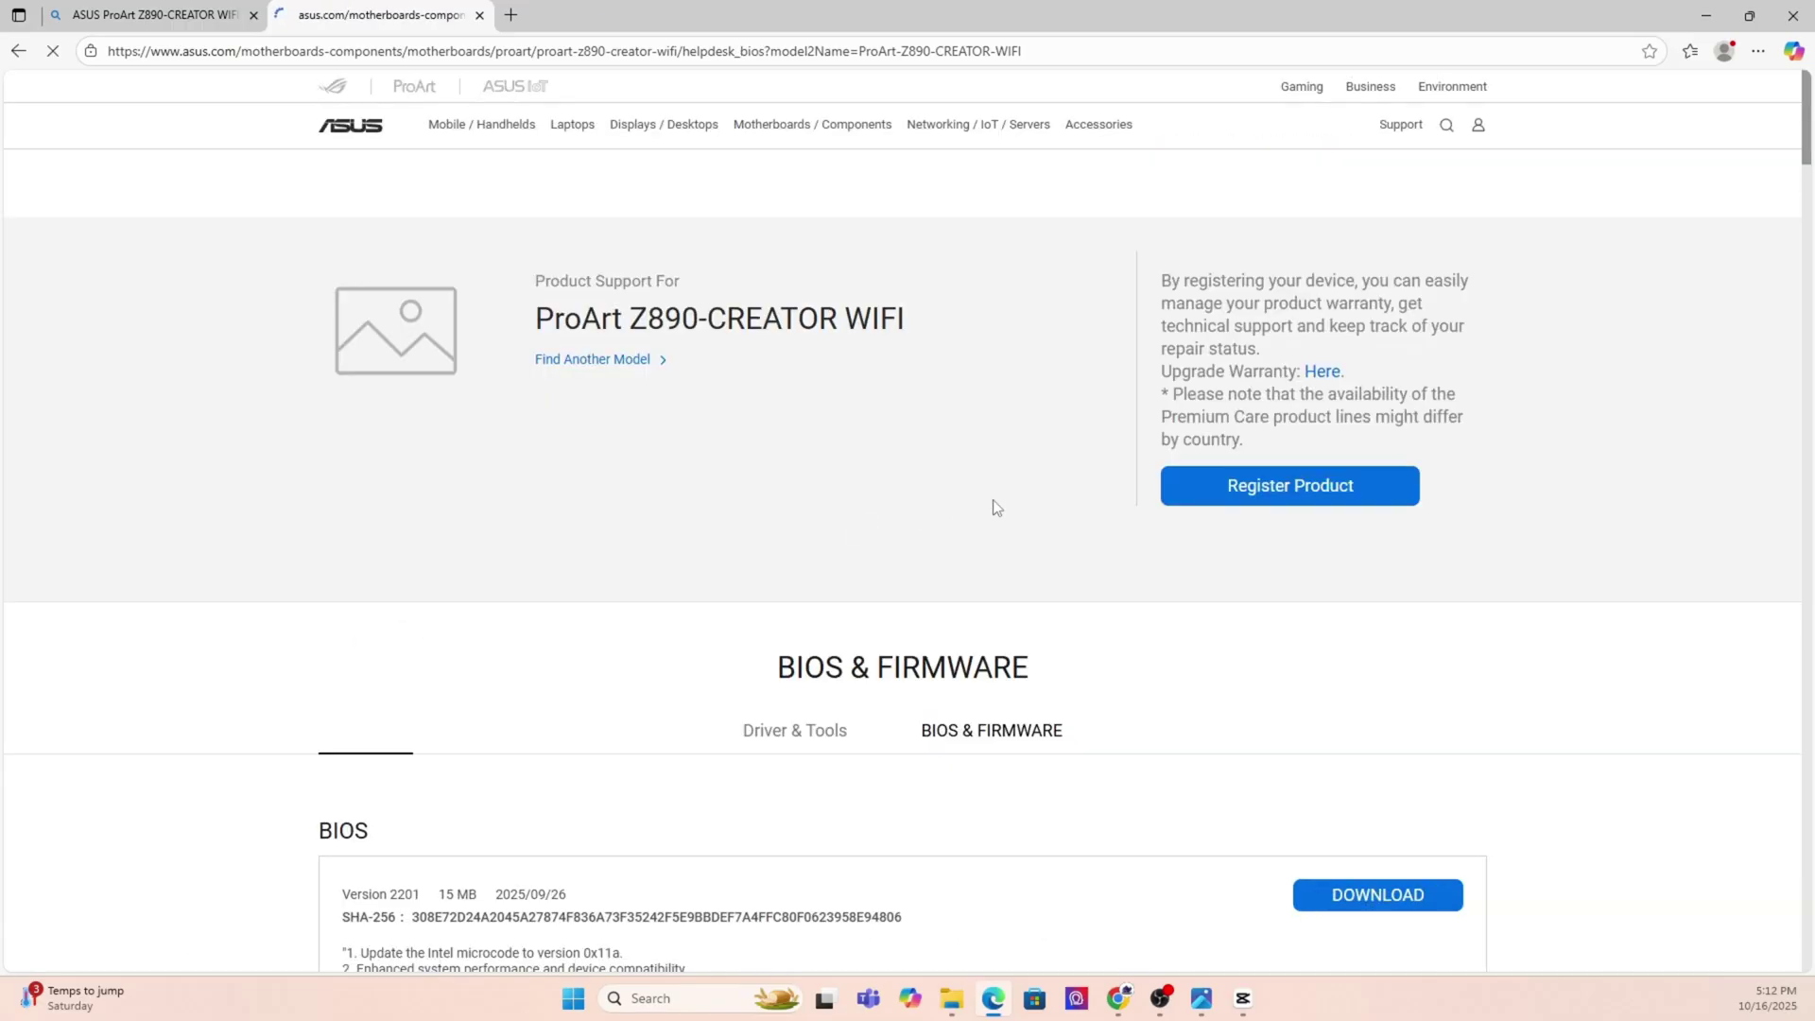
{"action": "scroll", "coordinate": [993, 568], "scroll_direction": "down", "scroll_amount": 3}
{"action": "scroll", "coordinate": [993, 568], "scroll_direction": "down", "scroll_amount": 2}
{"action": "left_click_drag", "start_coordinate": [343, 466], "coordinate": [416, 468]}
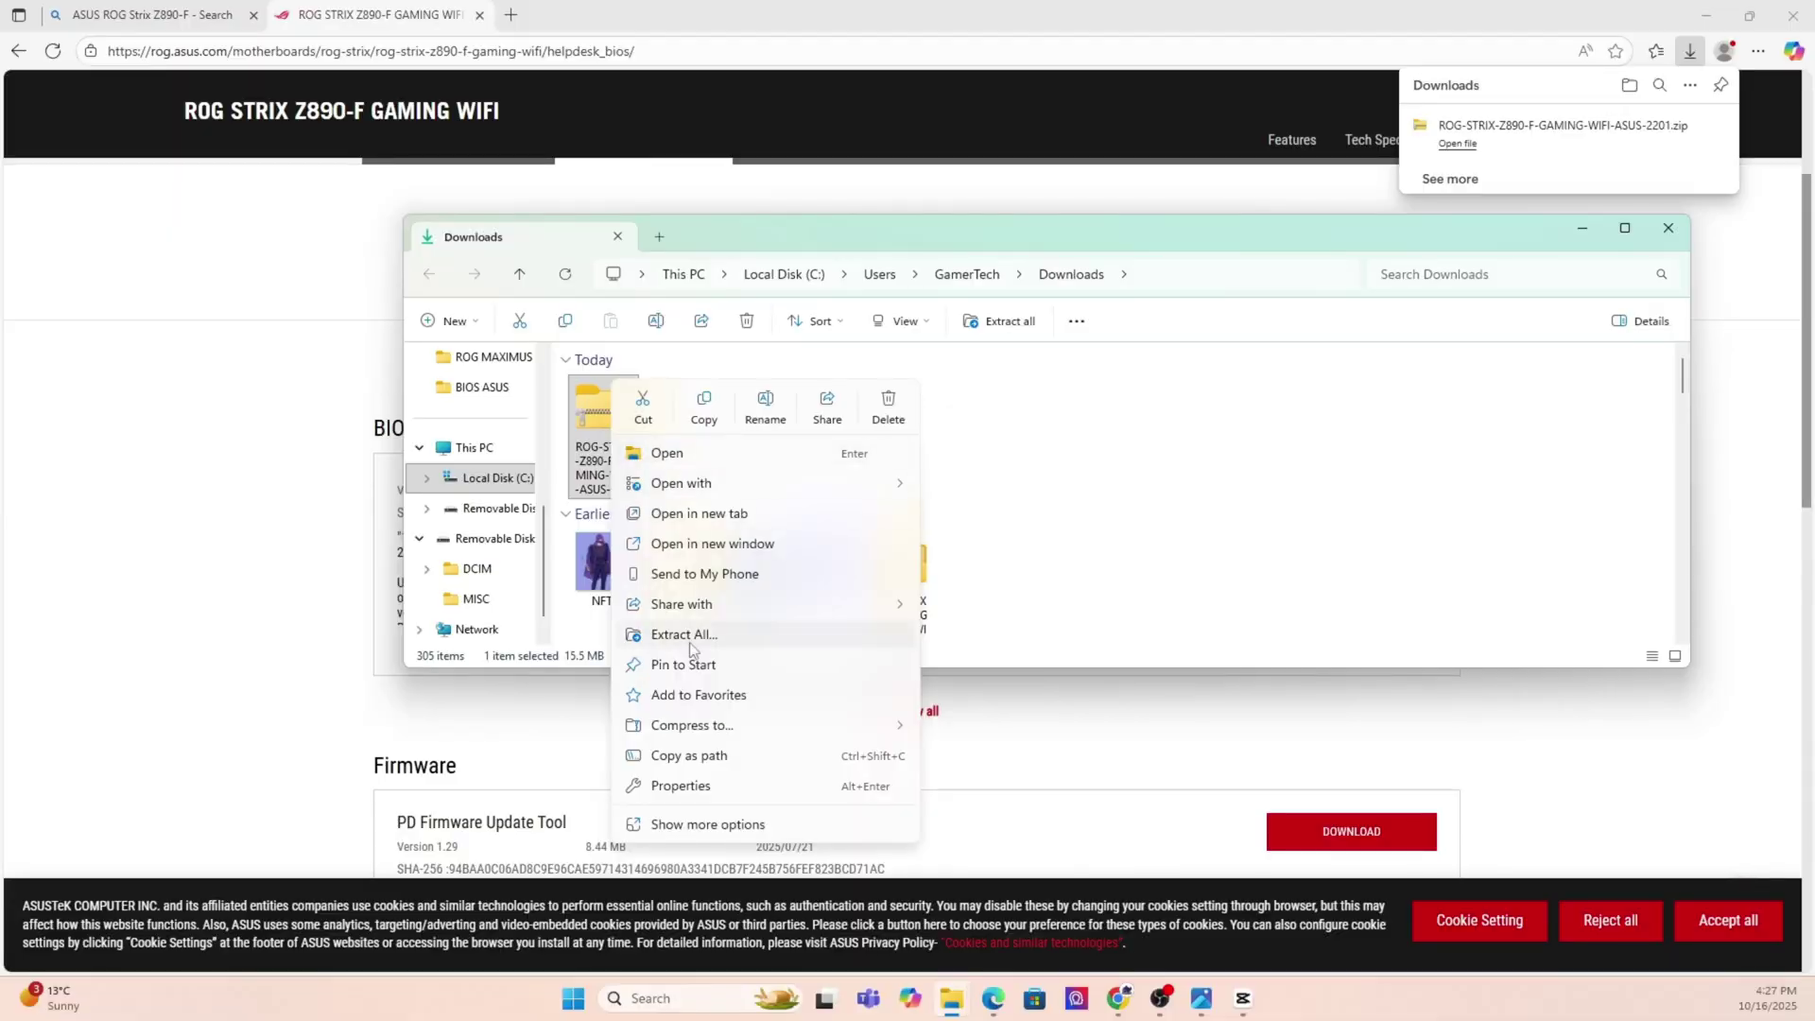
- Extract the BIOS zip to a new folder and run BIOSRenamer to rename the CAP file A5562
{"action": "left_click", "coordinate": [689, 637]}
{"action": "left_click", "coordinate": [1133, 732]}
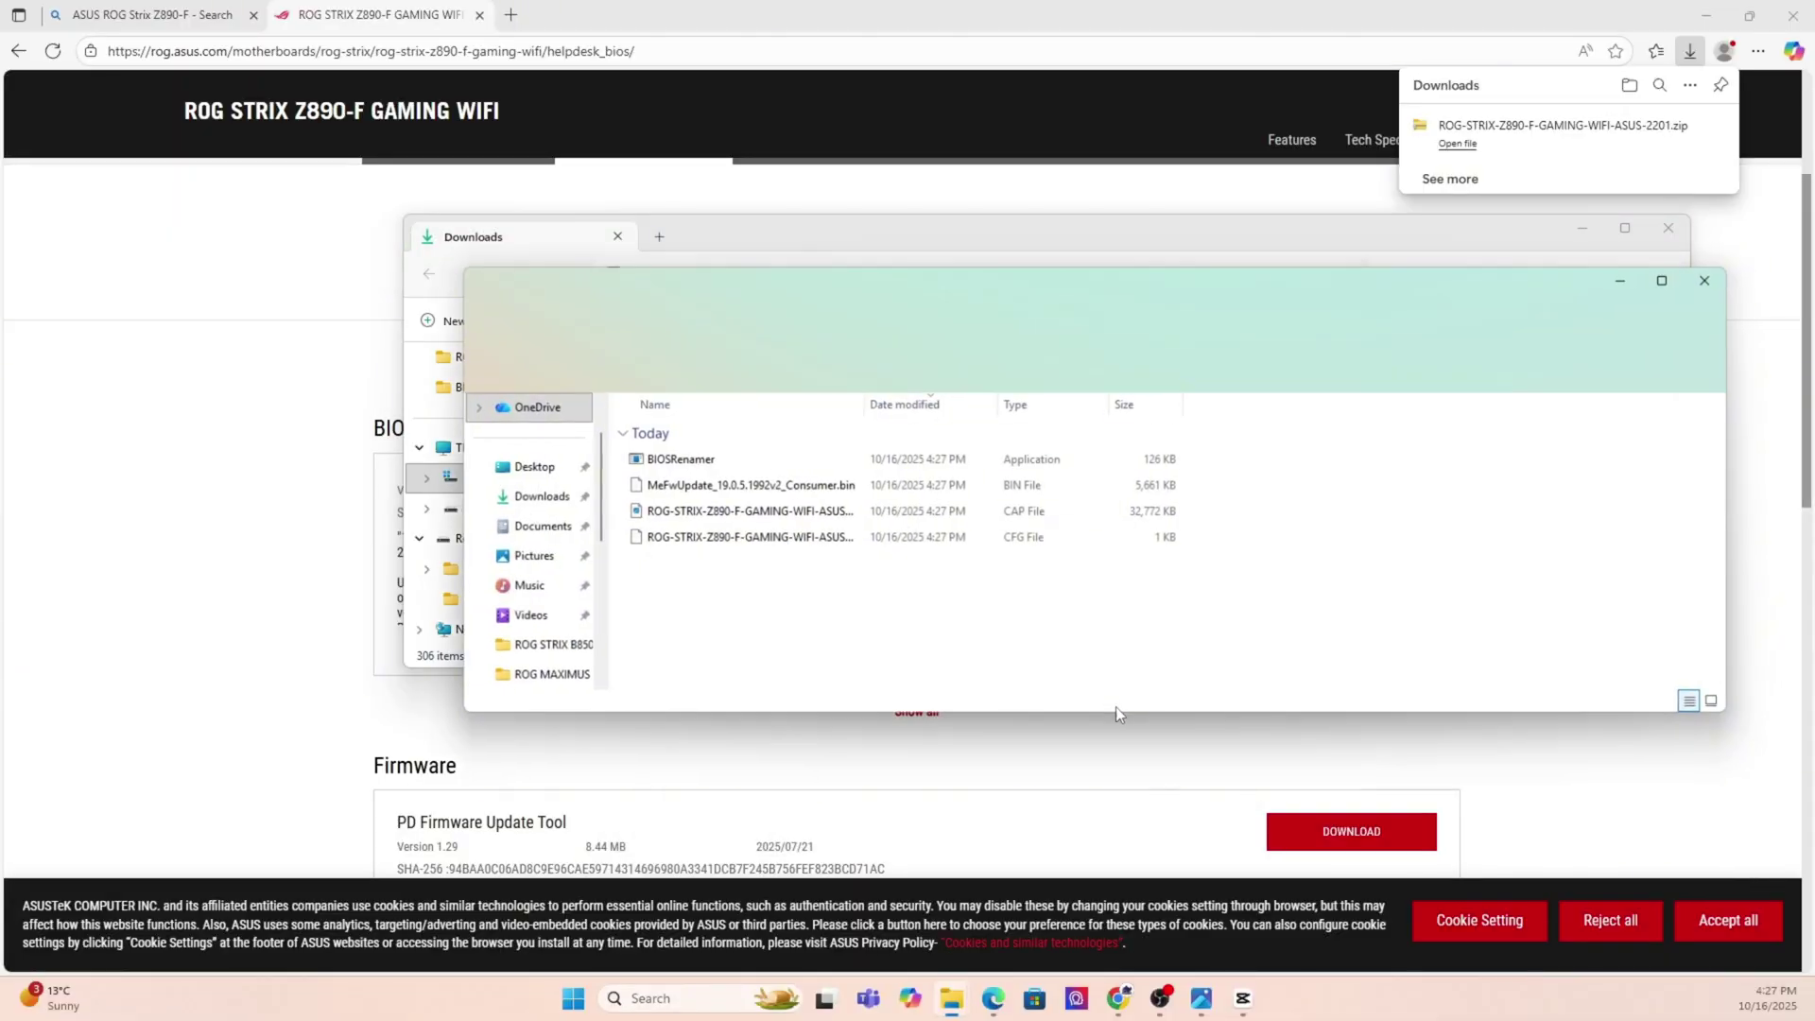
{"action": "double_click", "coordinate": [672, 460]}
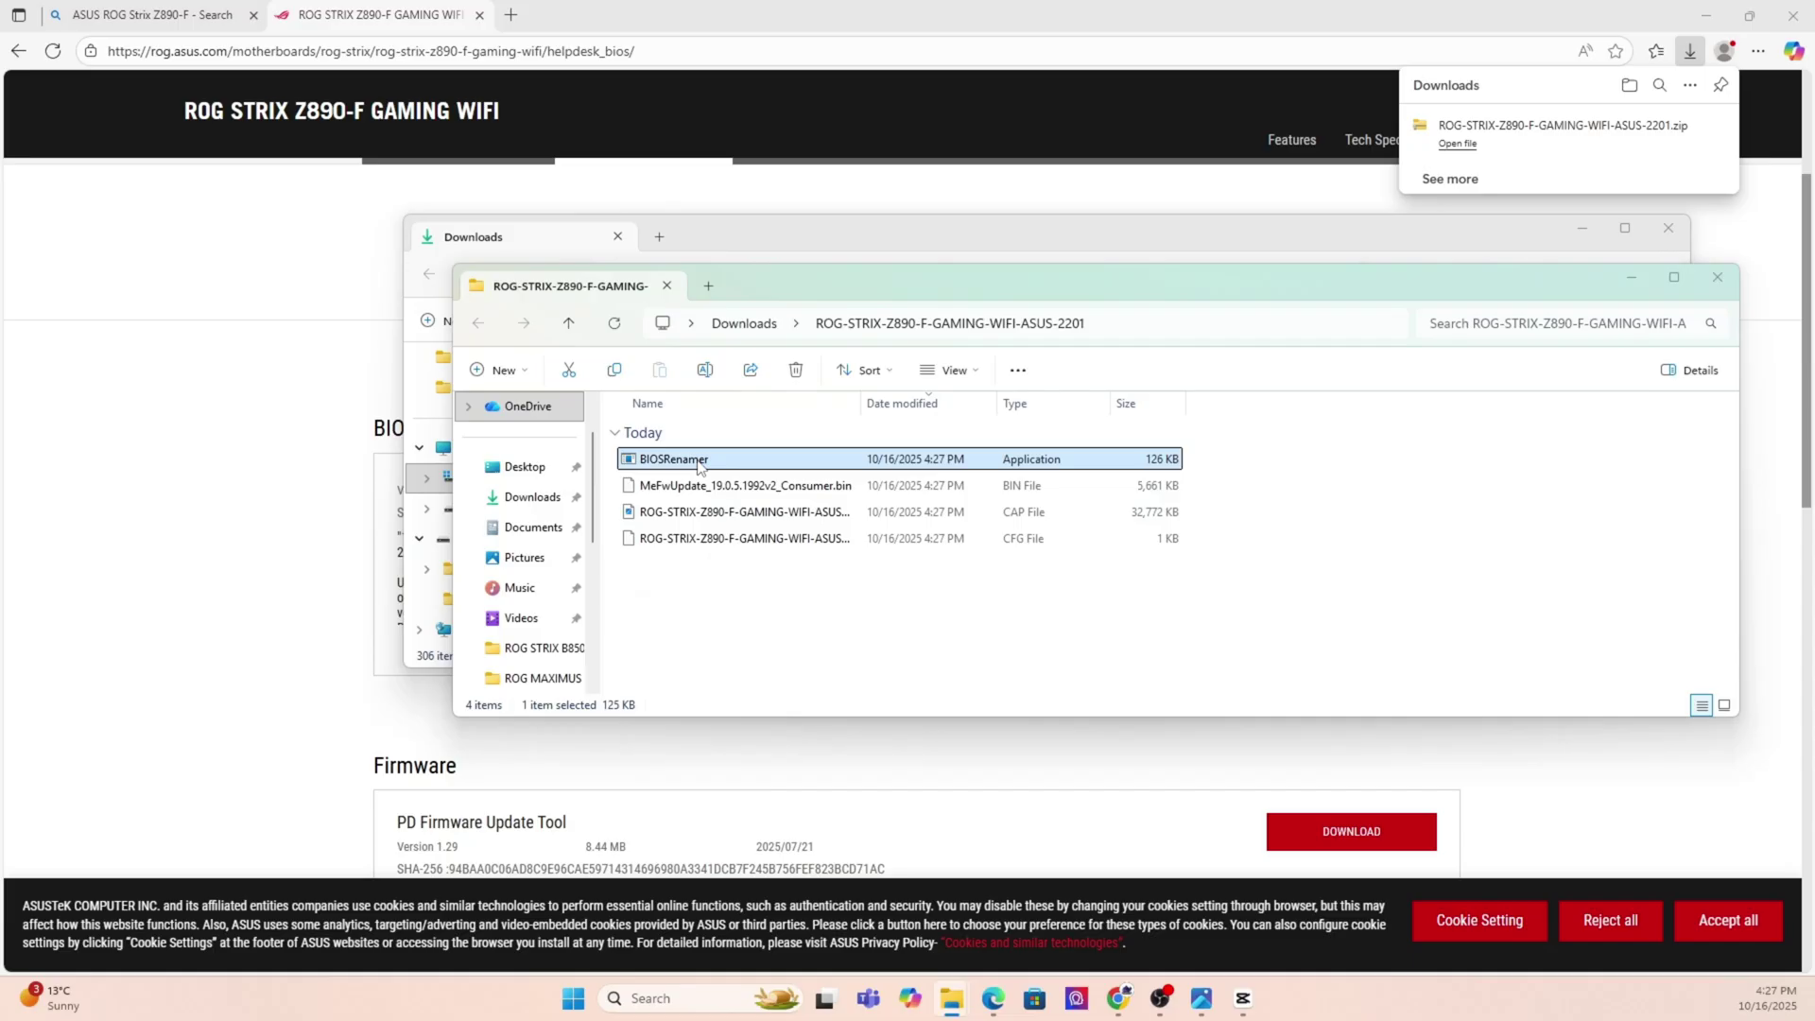
{"action": "key", "text": "Return"}
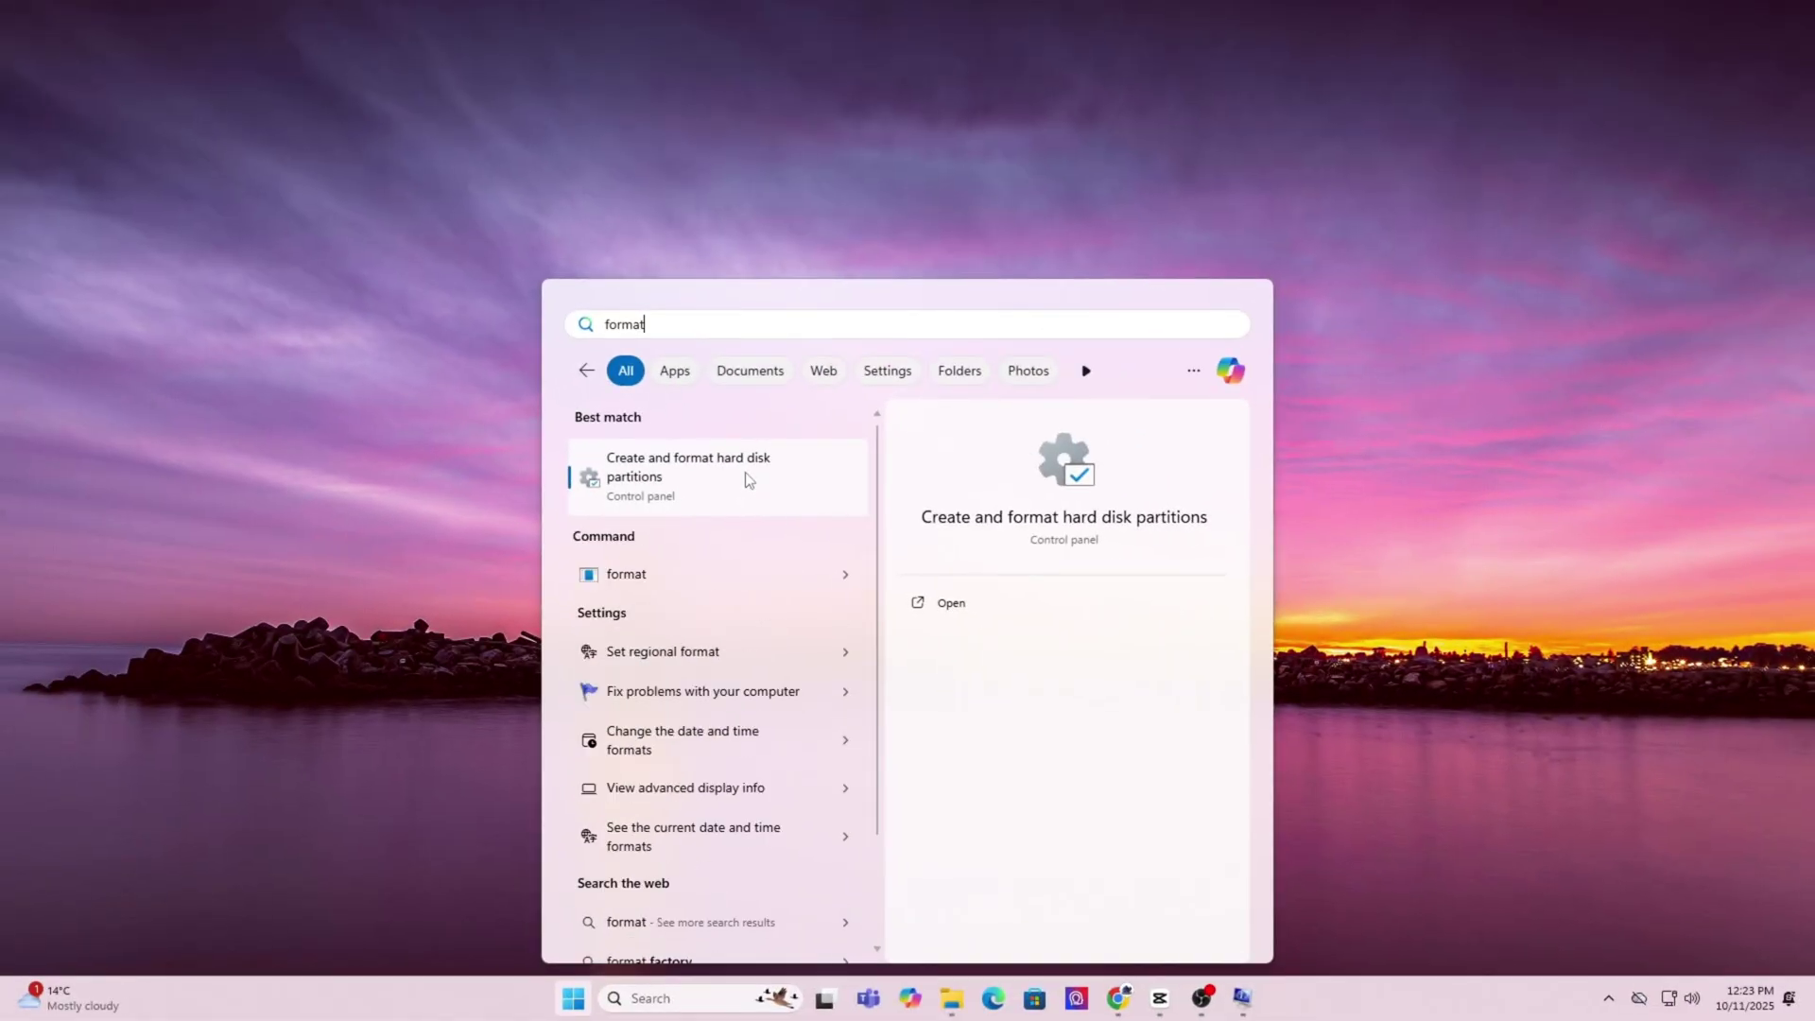
- In Disk Management, create a full-size FAT32 simple volume on the USB drive's unallocated space
{"action": "left_click", "coordinate": [709, 476]}
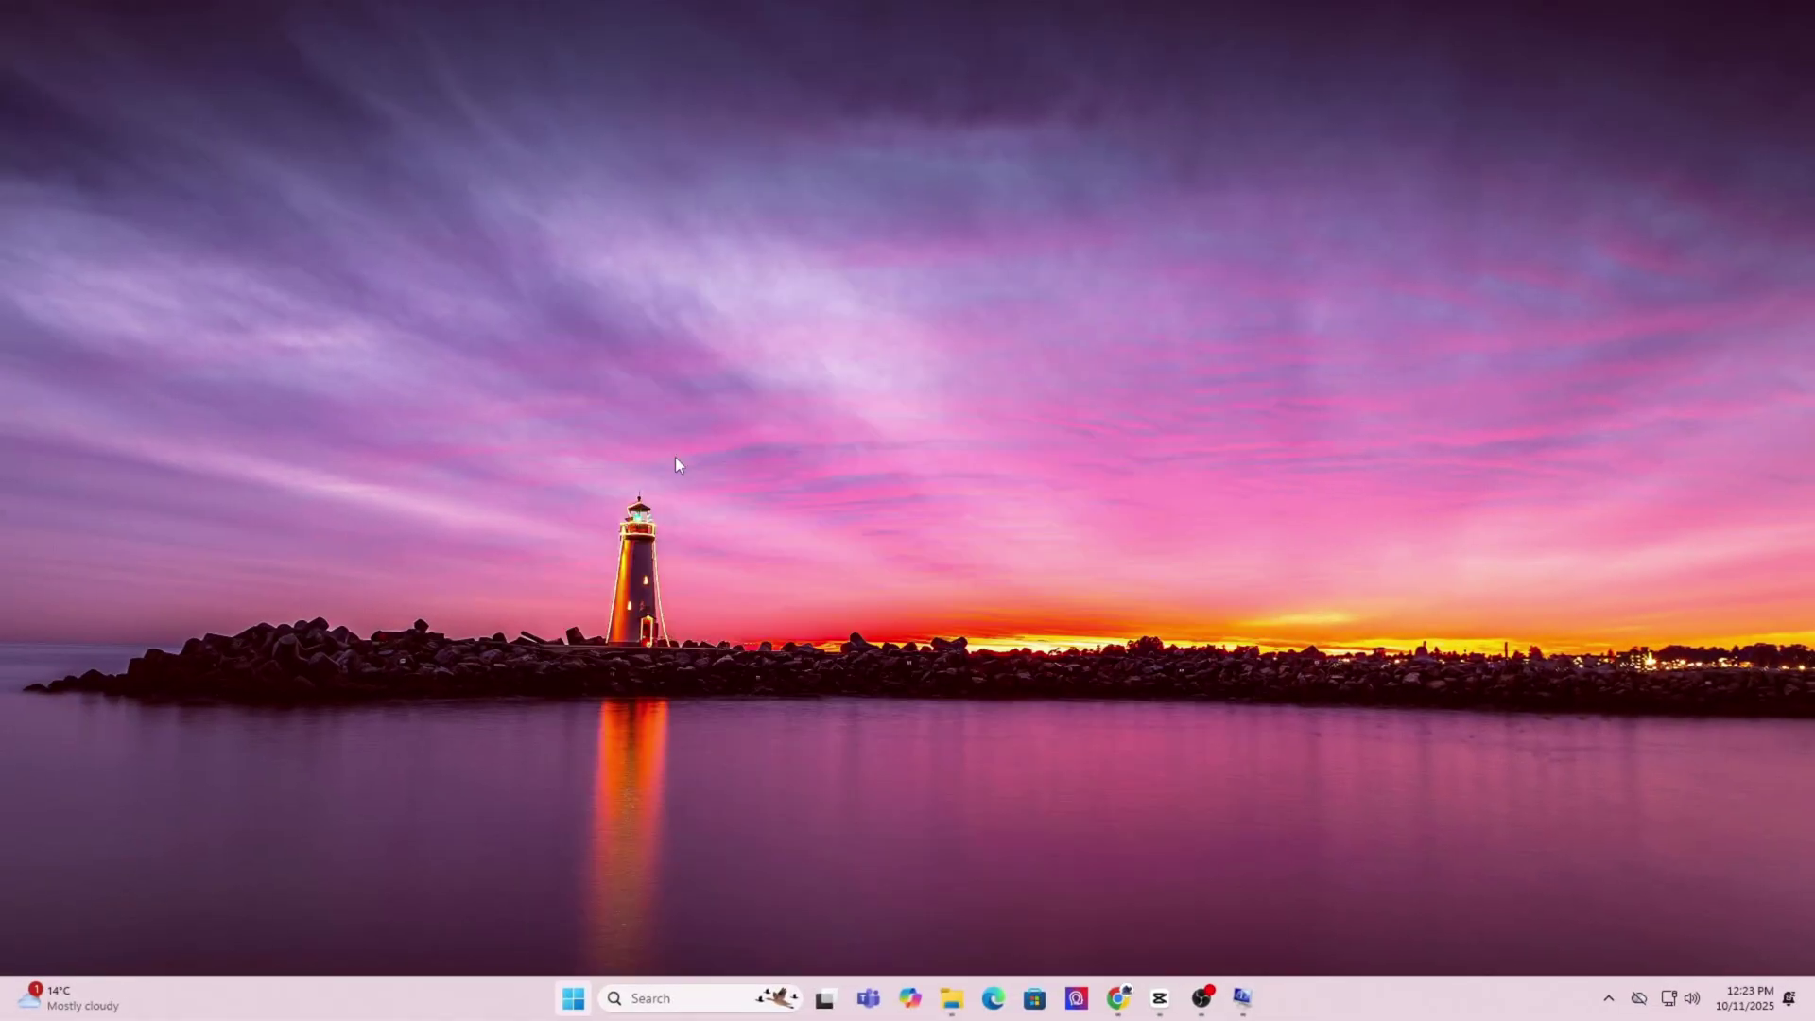
{"action": "left_click_drag", "start_coordinate": [578, 114], "coordinate": [974, 133]}
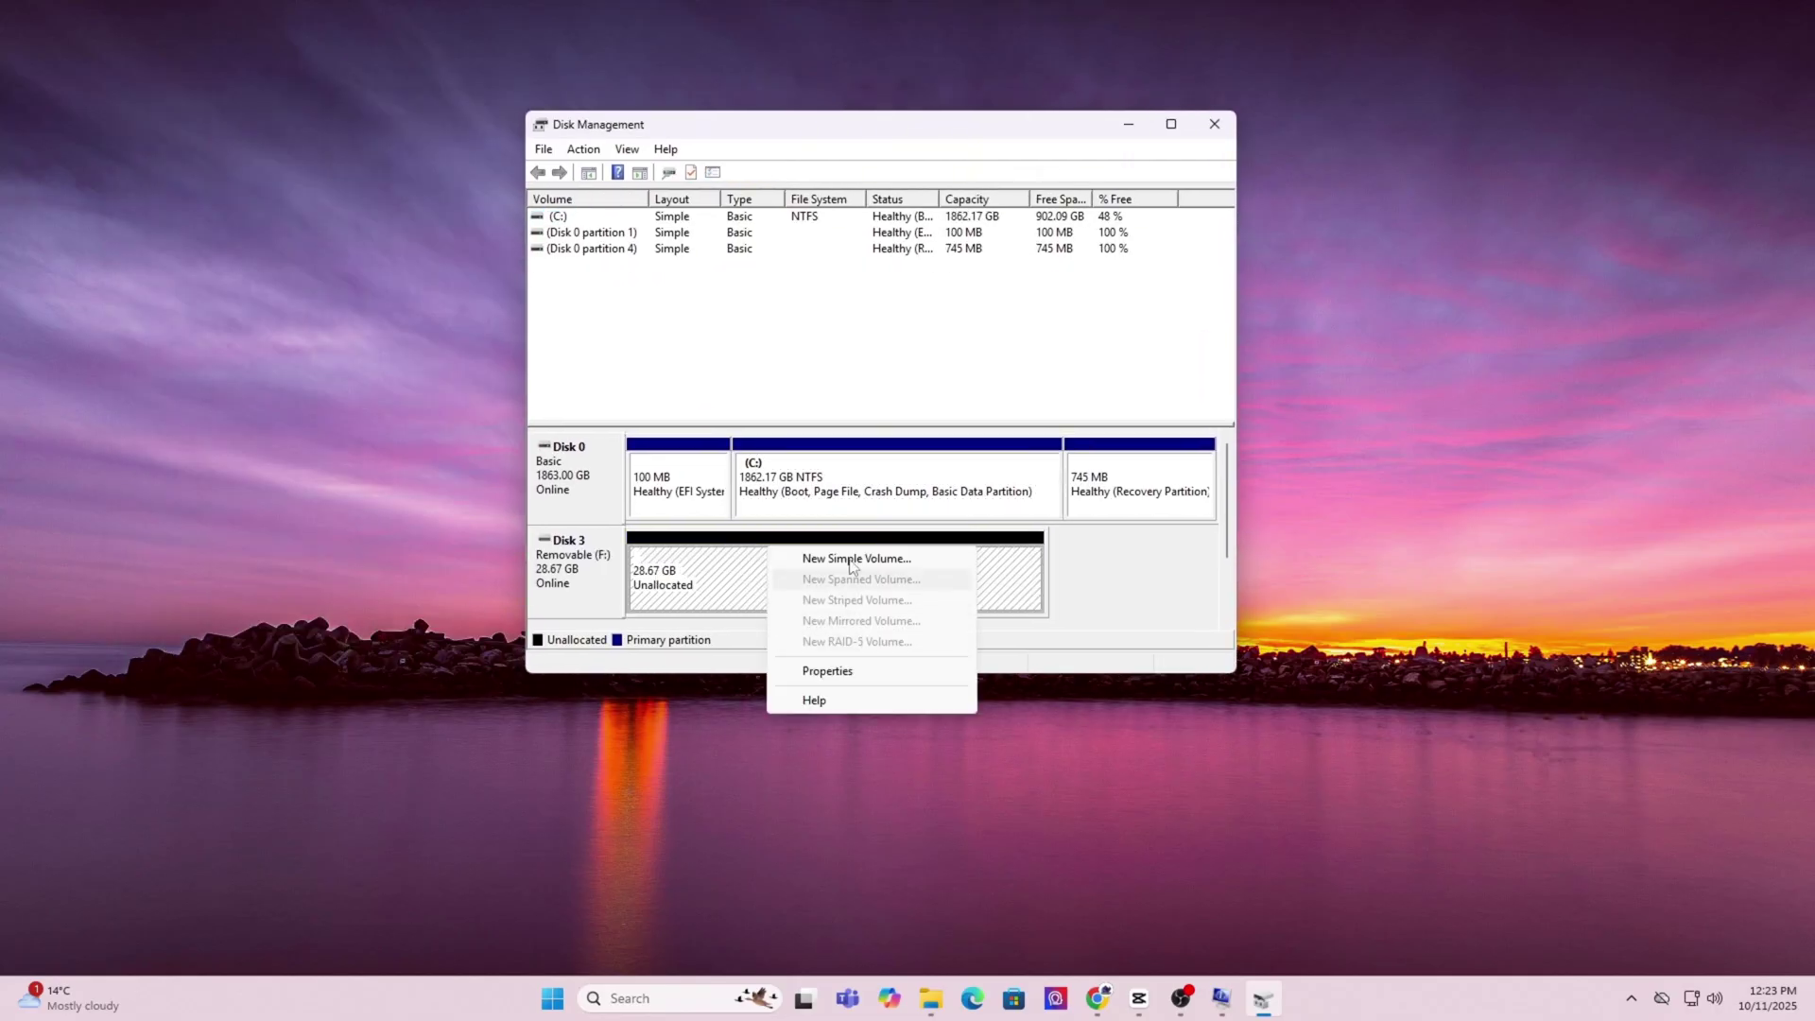
{"action": "left_click", "coordinate": [838, 561]}
{"action": "left_click", "coordinate": [895, 556]}
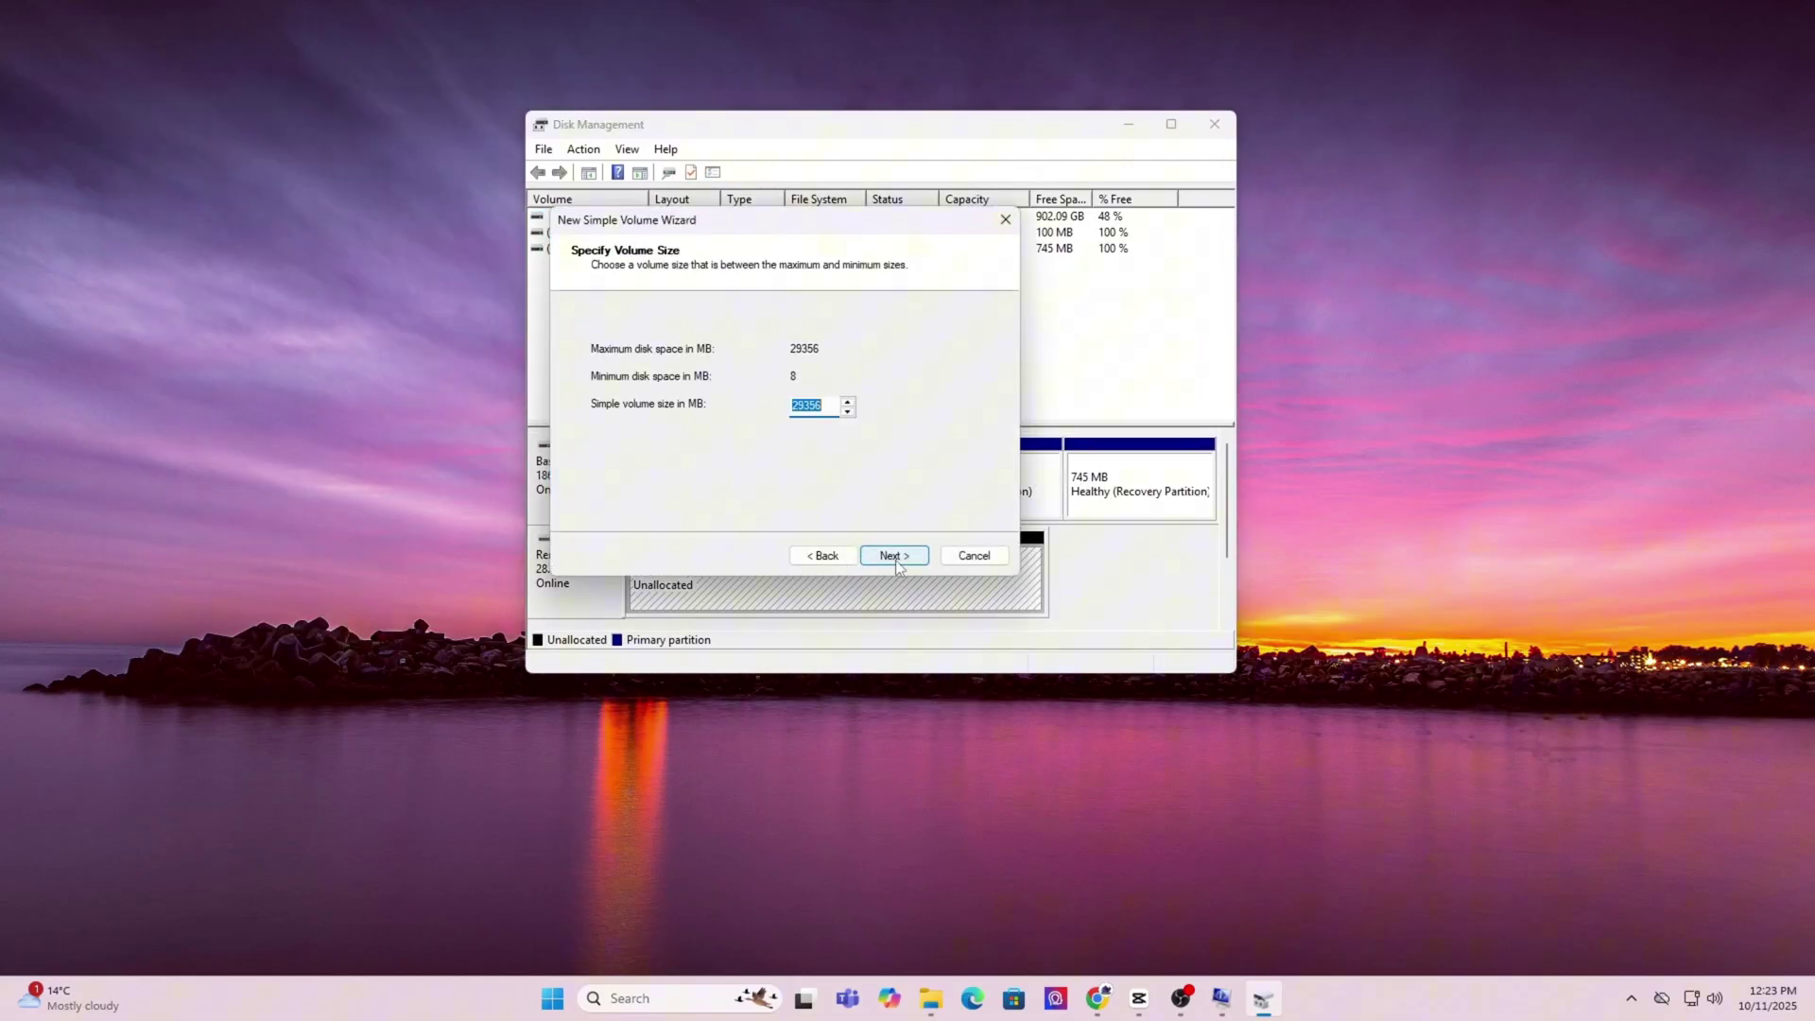
{"action": "left_click", "coordinate": [895, 557]}
{"action": "left_click", "coordinate": [822, 392]}
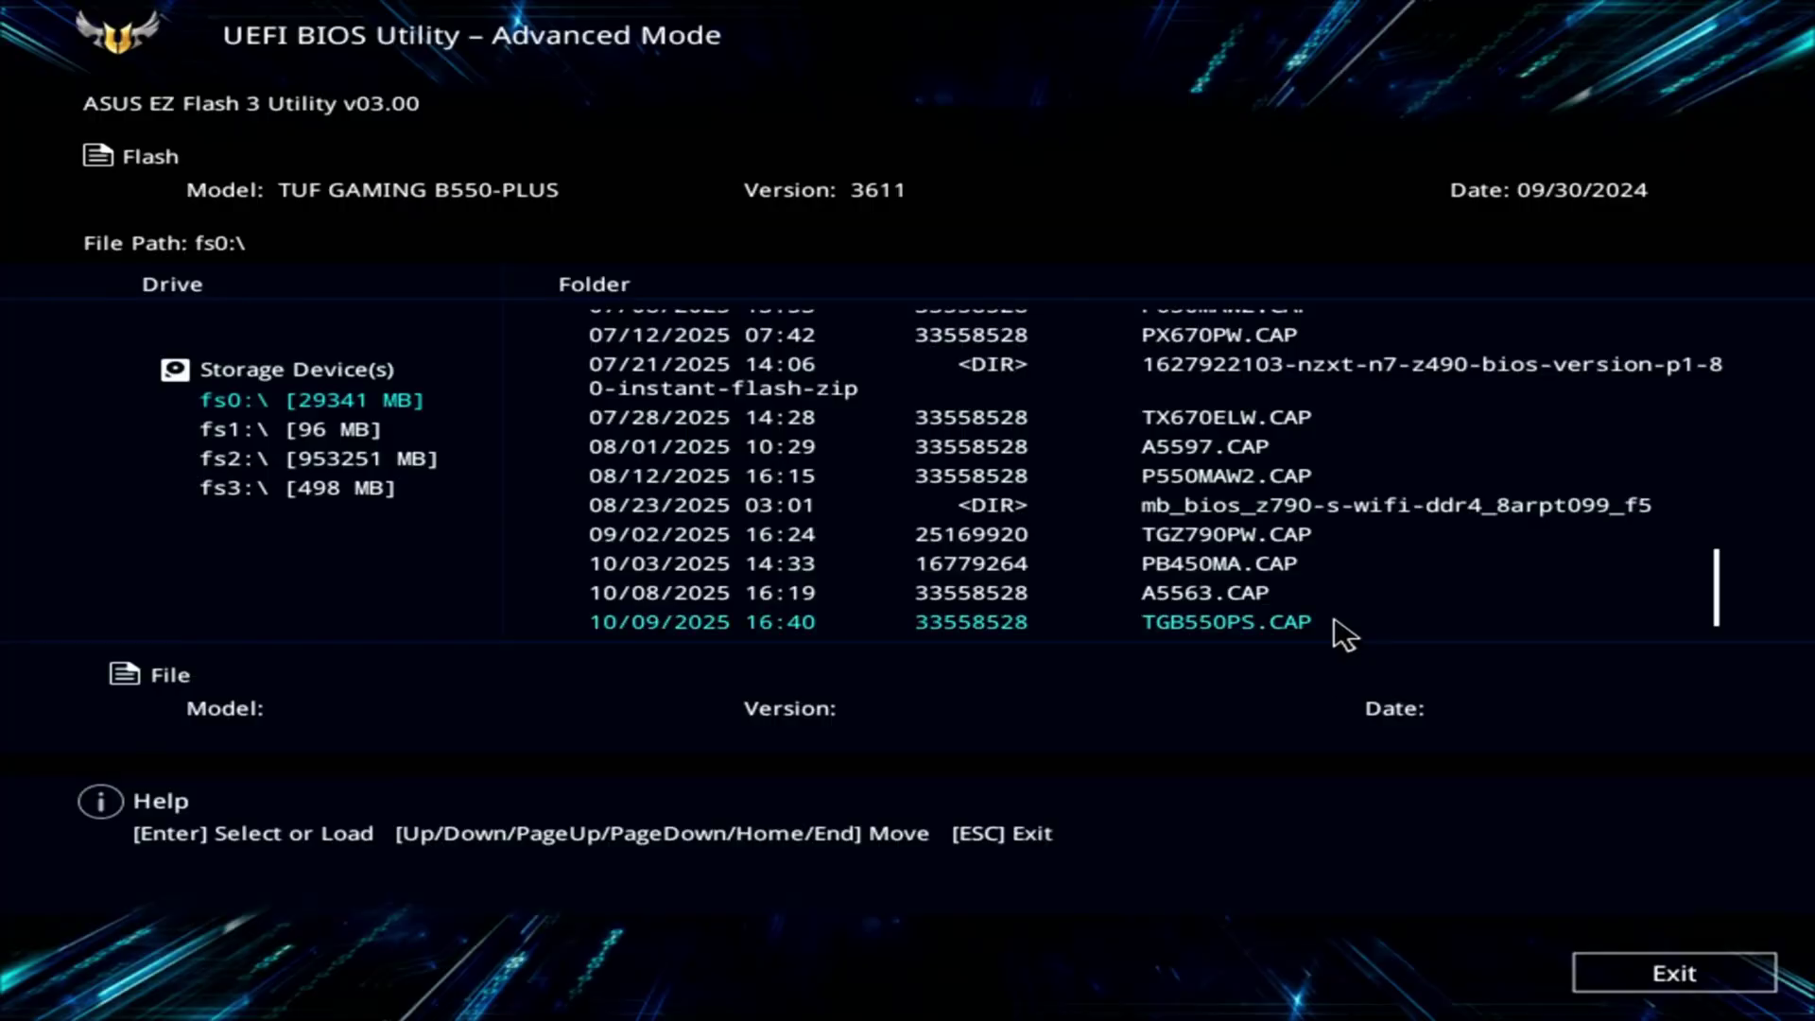
- Select TGB550PS.CAP on the USB drive as the BIOS file to flash
{"action": "left_click", "coordinate": [1342, 624]}
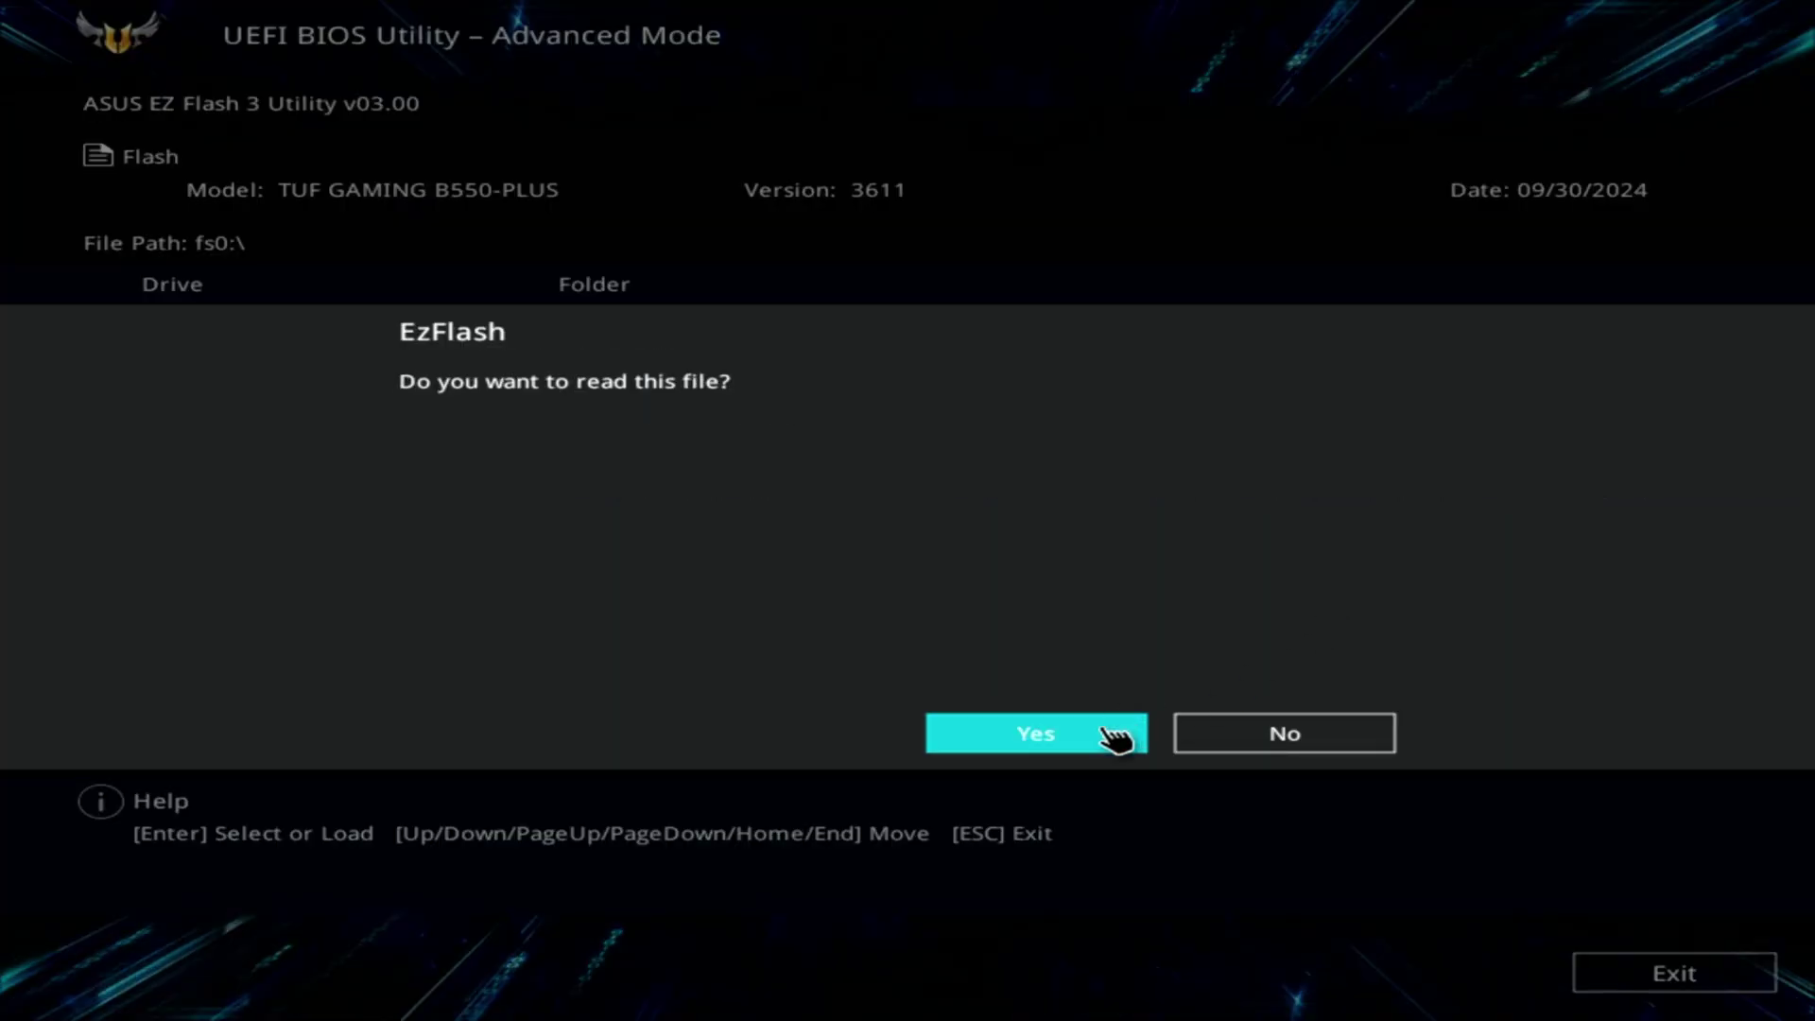